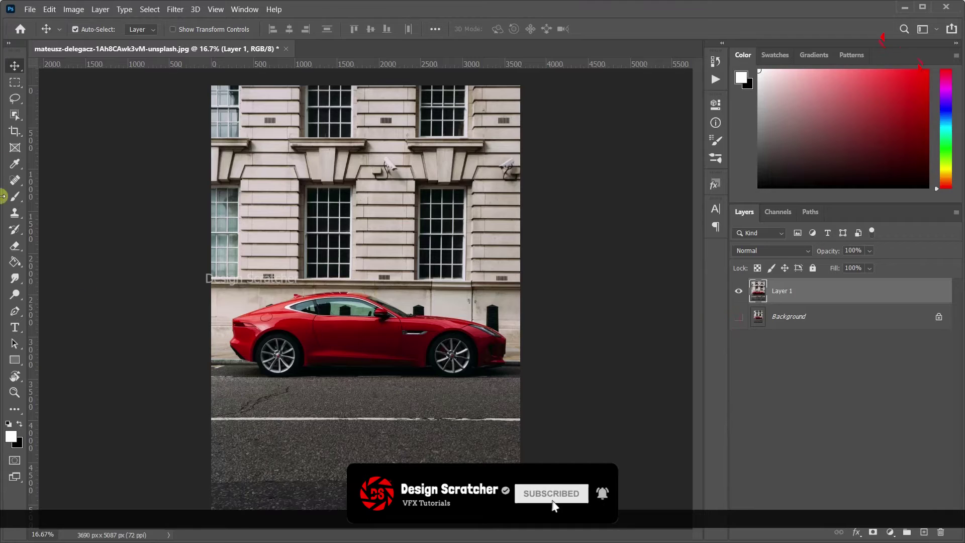
Select the car with the Object Selection tool and mask Layer 1 so only the car remains
{"action": "left_click", "coordinate": [12, 118]}
{"action": "right_click", "coordinate": [15, 115]}
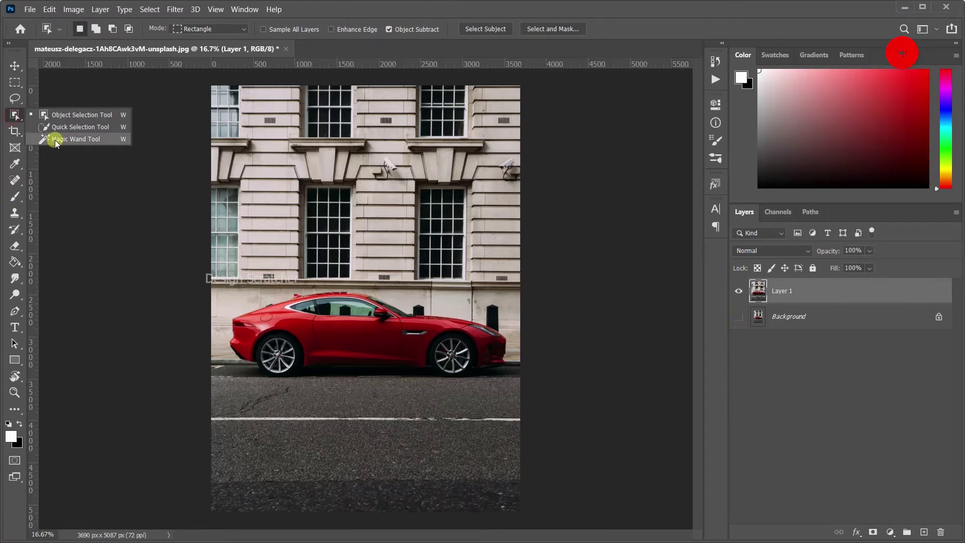
{"action": "left_click", "coordinate": [62, 115]}
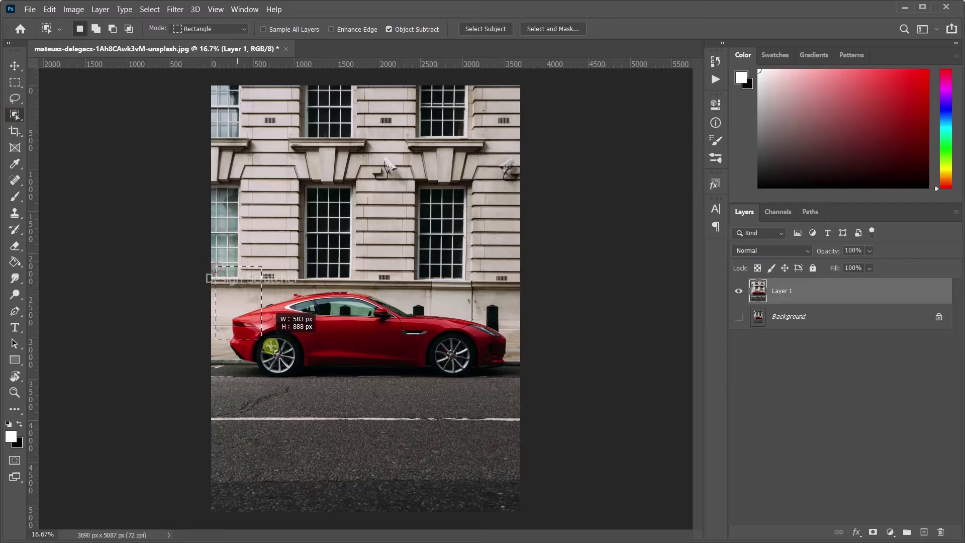
{"action": "left_click_drag", "start_coordinate": [407, 387], "coordinate": [514, 391]}
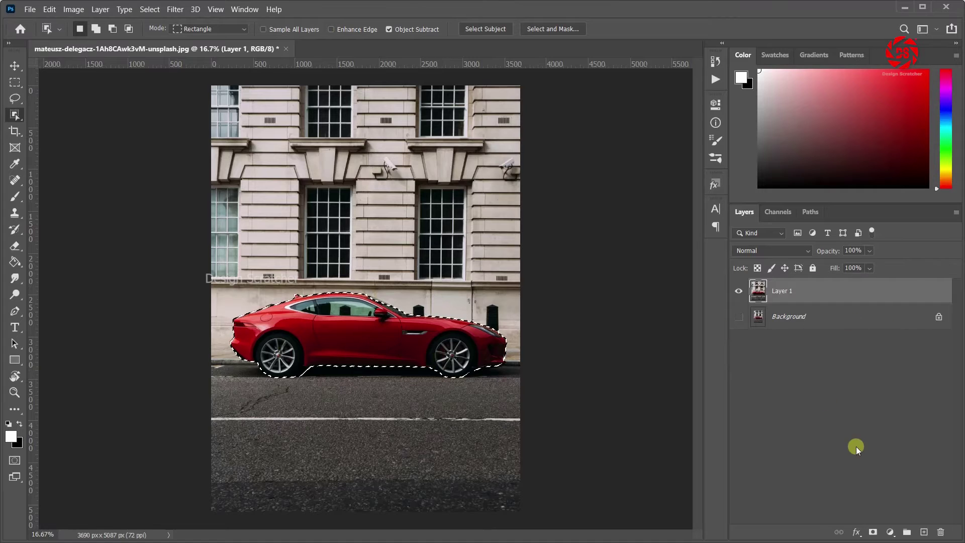
{"action": "left_click", "coordinate": [873, 533]}
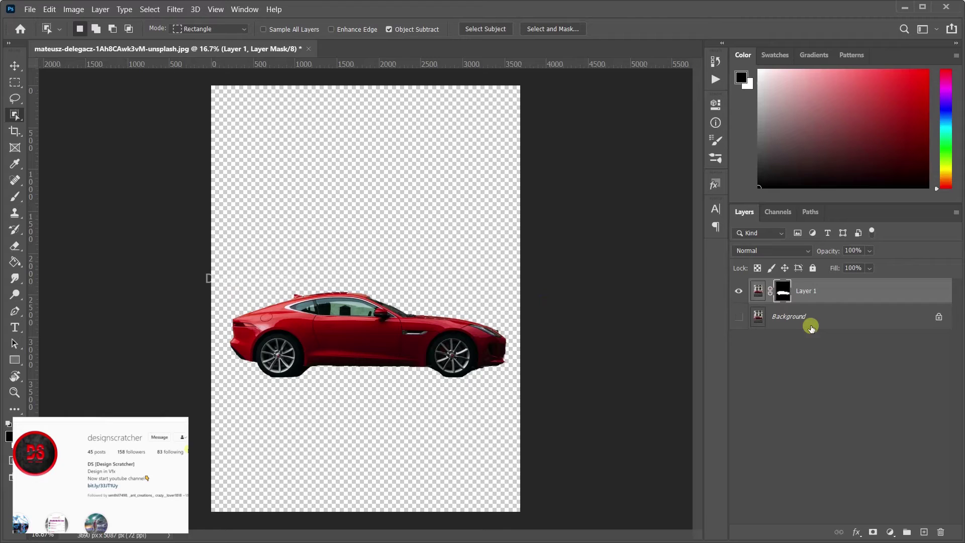
Show the Background layer, duplicate it, and convert the Background copy to a smart object
{"action": "left_click", "coordinate": [738, 316]}
{"action": "left_click", "coordinate": [794, 317]}
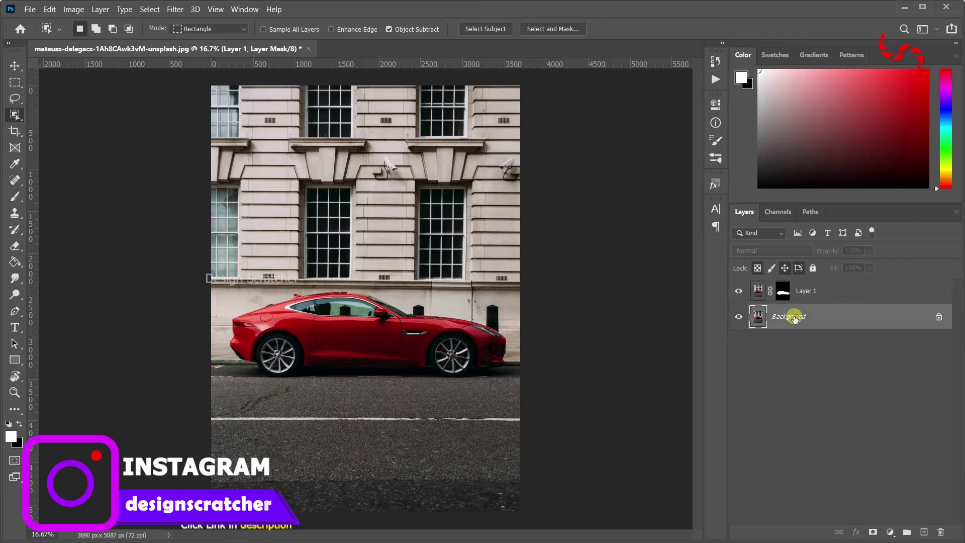
{"action": "key", "text": "ctrl+j"}
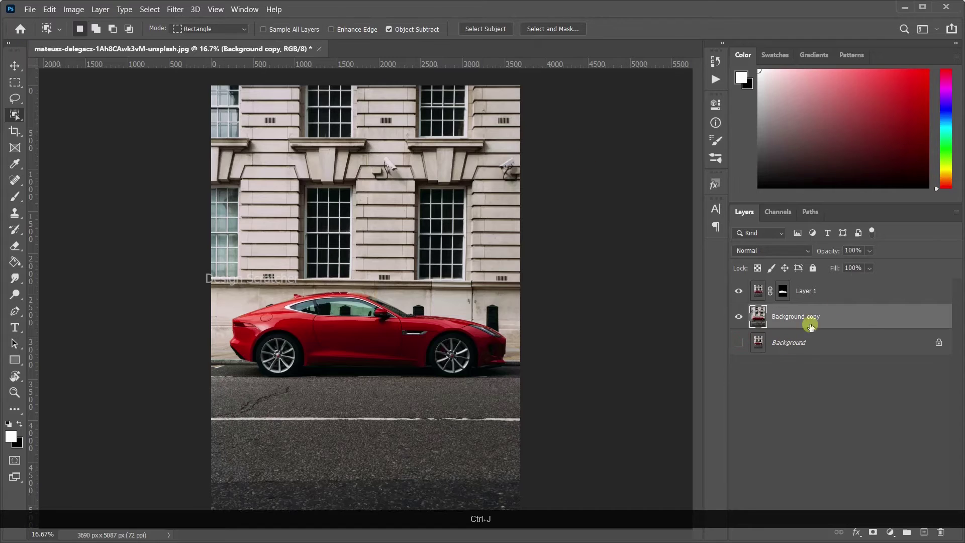
{"action": "right_click", "coordinate": [864, 317]}
{"action": "left_click", "coordinate": [754, 170]}
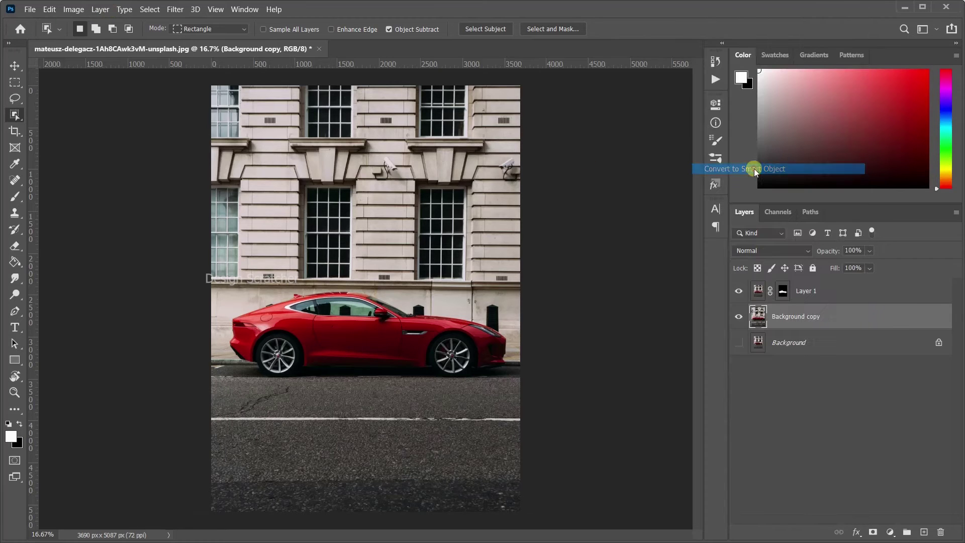
Preview a Motion Blur on the background copy with angle 0 and distance about 809 pixels
{"action": "left_click", "coordinate": [173, 11]}
{"action": "mouse_move", "coordinate": [242, 142]}
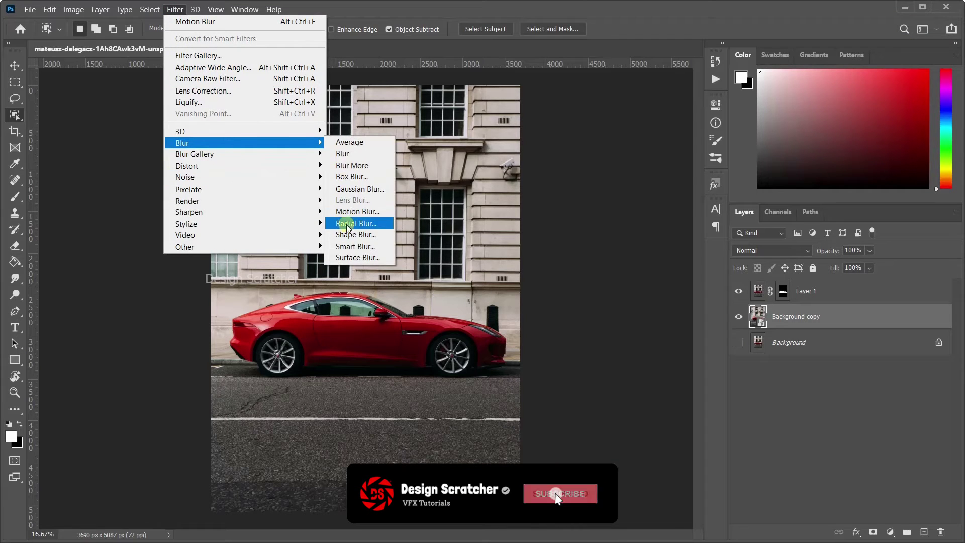
{"action": "left_click", "coordinate": [350, 212]}
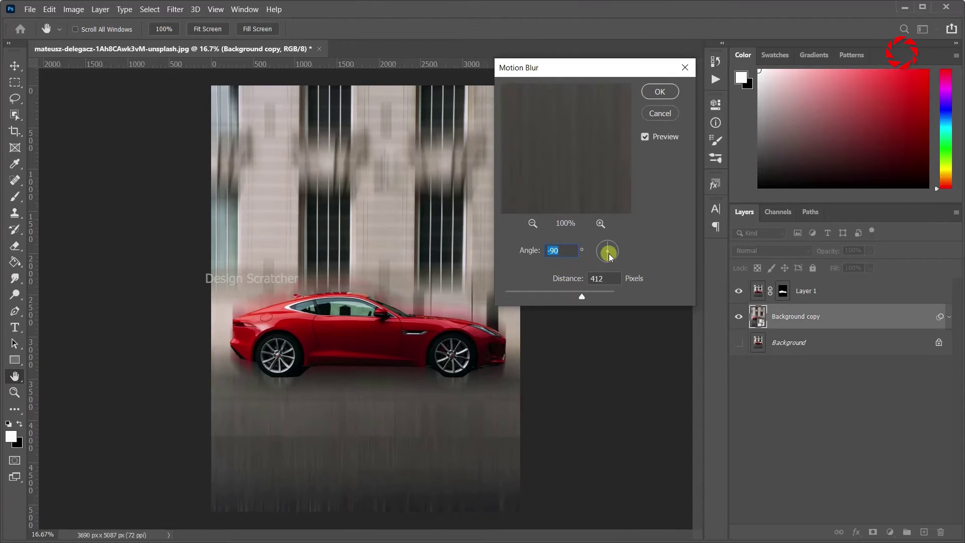
{"action": "left_click_drag", "start_coordinate": [616, 249], "coordinate": [618, 252]}
{"action": "left_click_drag", "start_coordinate": [549, 250], "coordinate": [544, 250]}
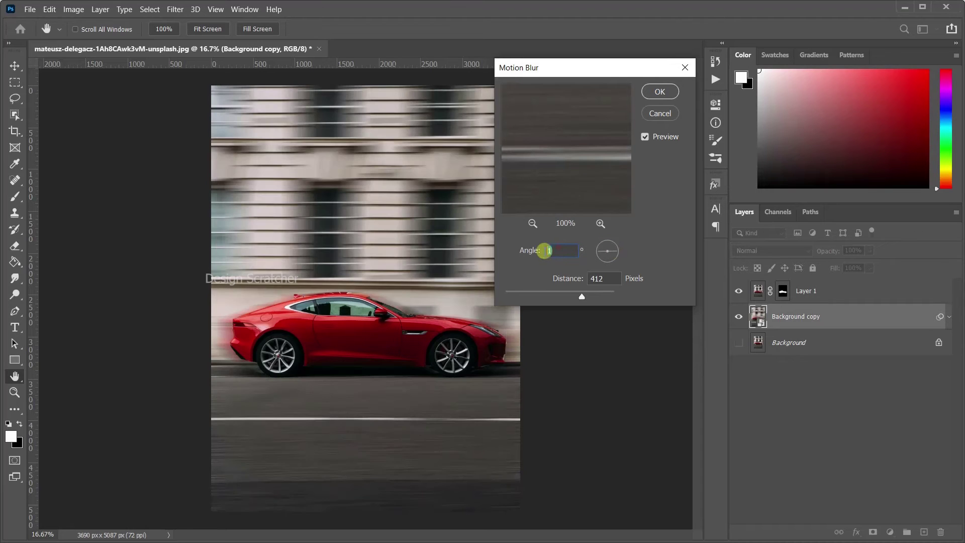
{"action": "type", "text": "0"}
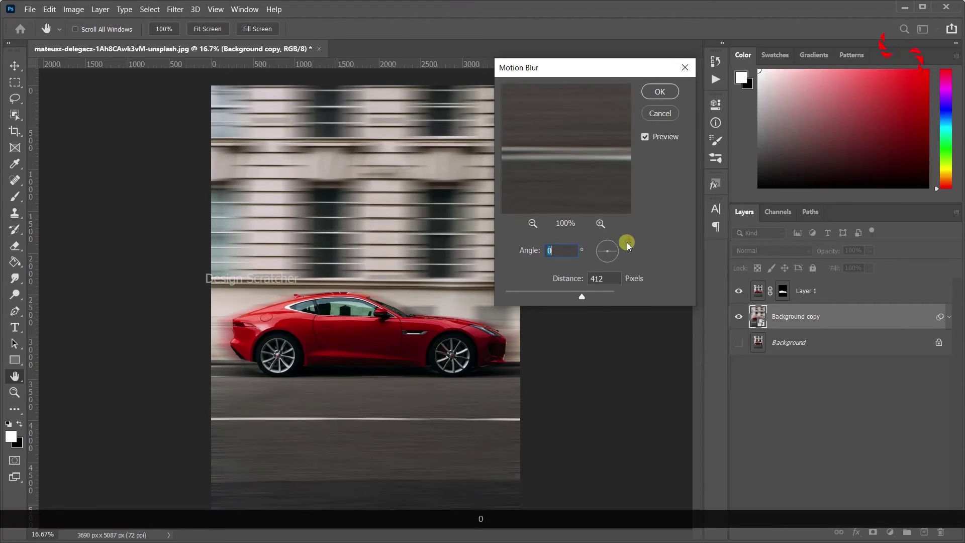
{"action": "mouse_move", "coordinate": [570, 295]}
{"action": "left_mouse_down"}
{"action": "mouse_move", "coordinate": [597, 293]}
{"action": "mouse_move", "coordinate": [588, 299]}
{"action": "left_mouse_up"}
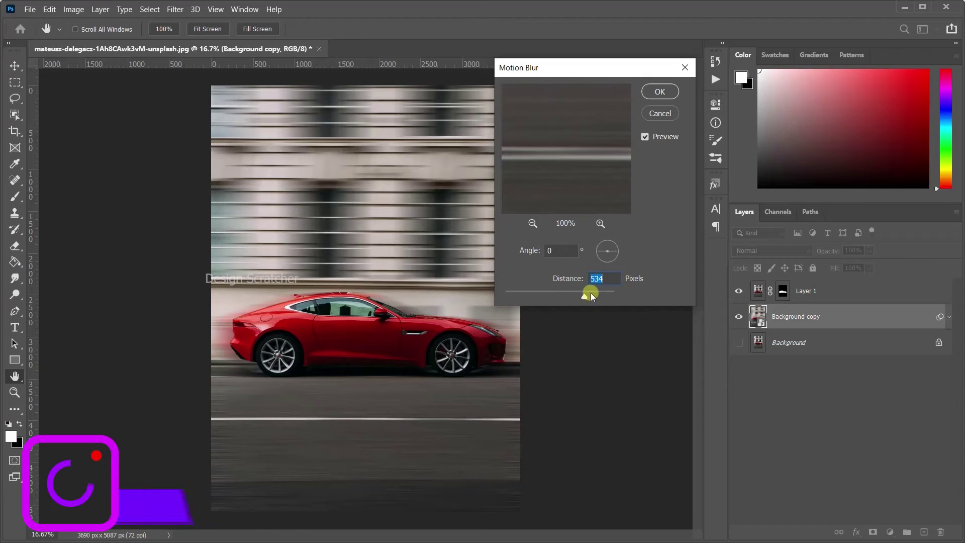
Confirm the Motion Blur, toggle the smart filter off and on to compare, and zoom out
{"action": "left_click", "coordinate": [659, 94]}
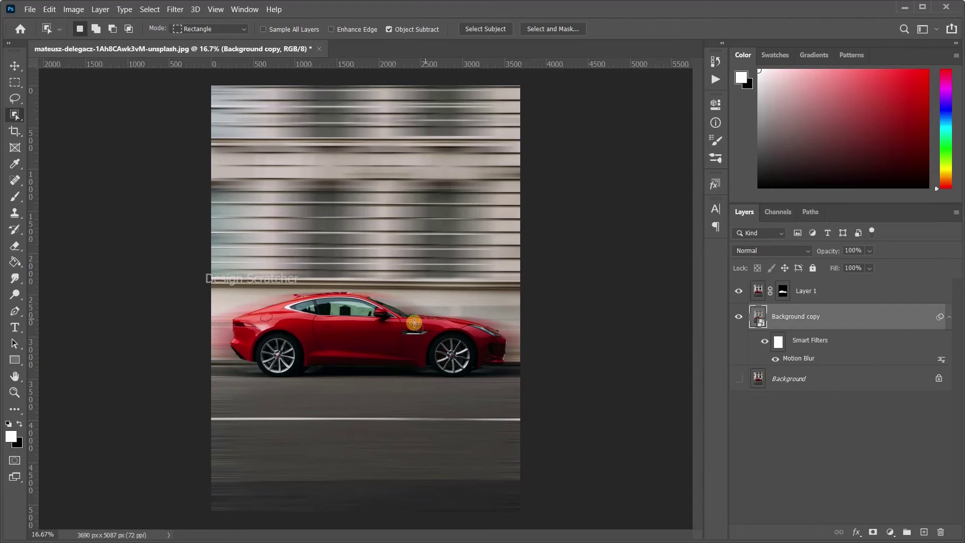
{"action": "scroll", "coordinate": [366, 328], "scroll_direction": "down", "scroll_amount": 1}
{"action": "key", "text": "v"}
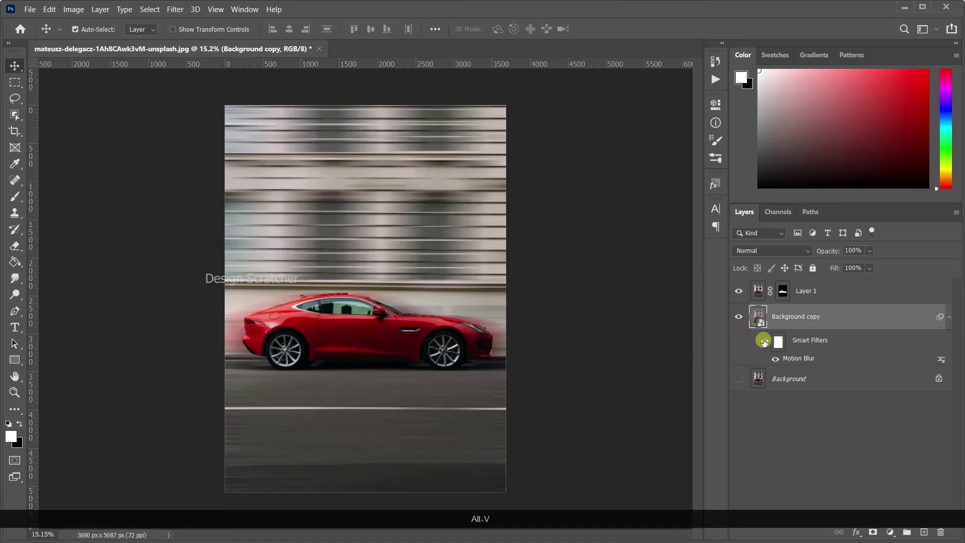
{"action": "left_click", "coordinate": [764, 342]}
{"action": "left_click", "coordinate": [764, 341]}
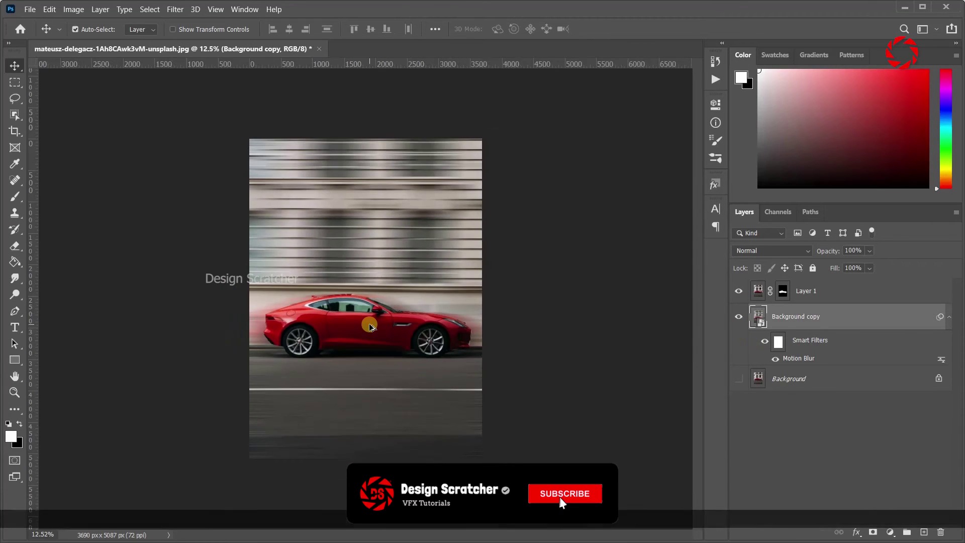
{"action": "key", "text": "ctrl+minus"}
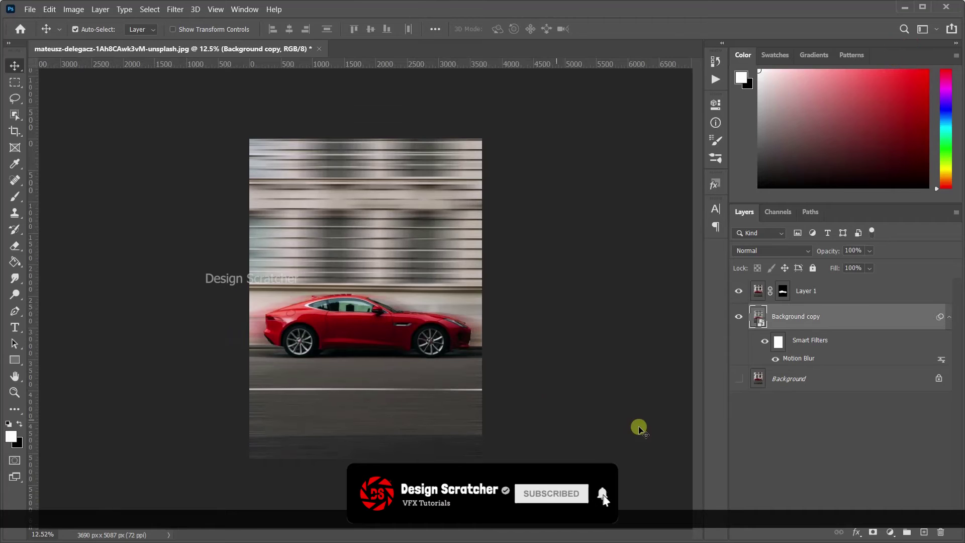